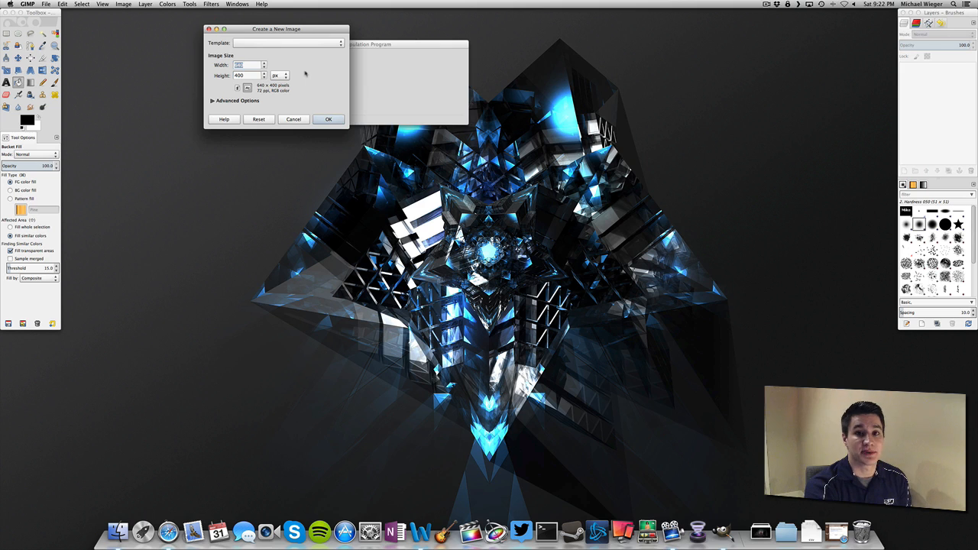
- Create a new 640 × 400 px RGB image at 72 ppi, filled with the foreground color
left_click(248, 102)
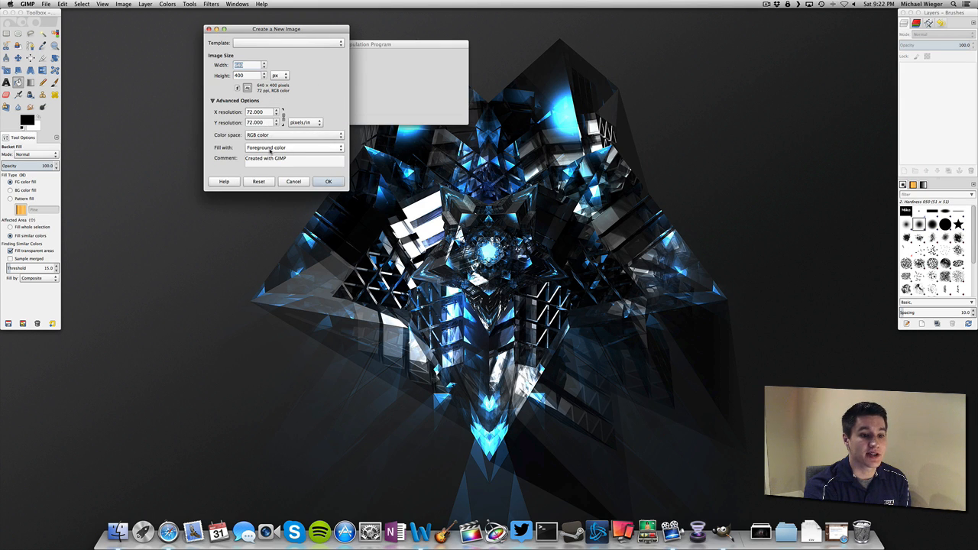
left_click(328, 182)
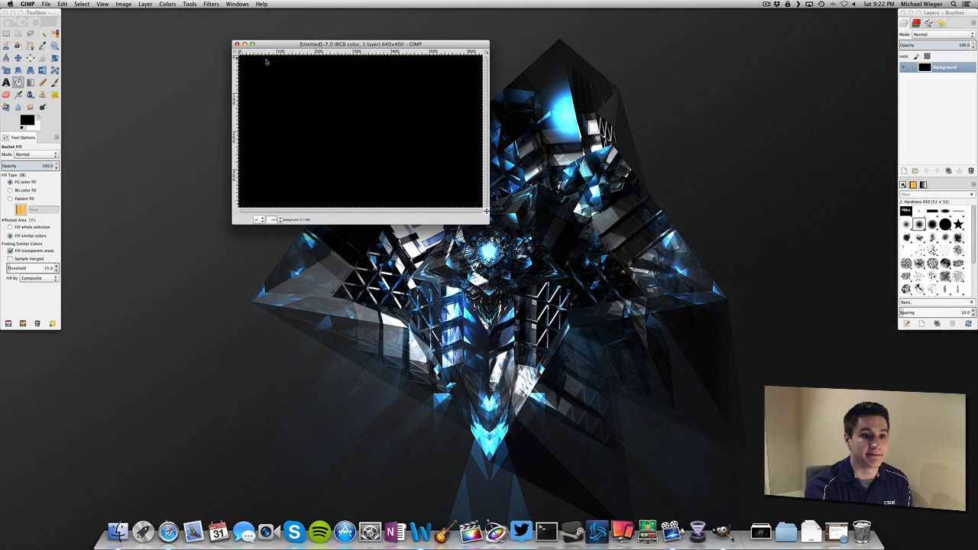
left_click_drag(272, 44, 274, 48)
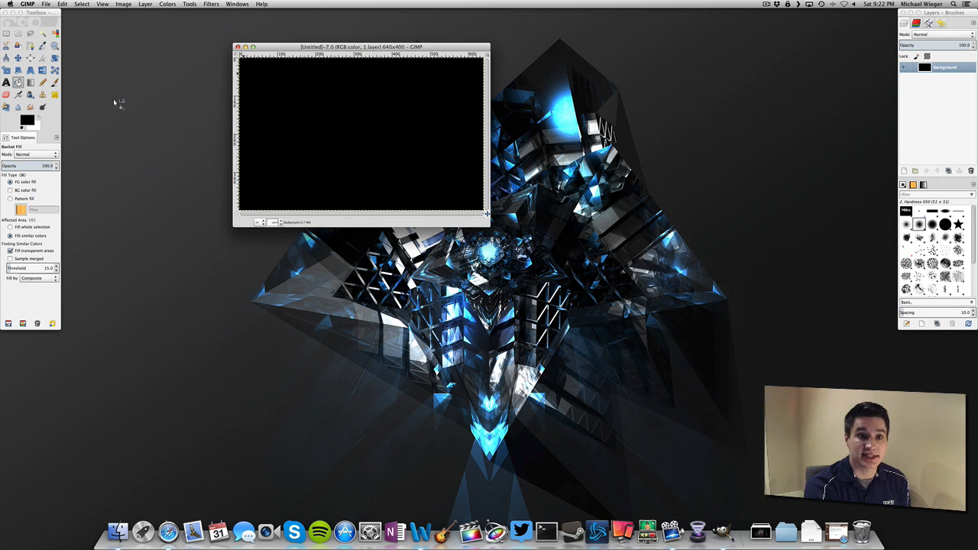
- Draw a text box covering most of the black canvas, enlarge the image window around it, and set the font size to 150 px
left_click(6, 83)
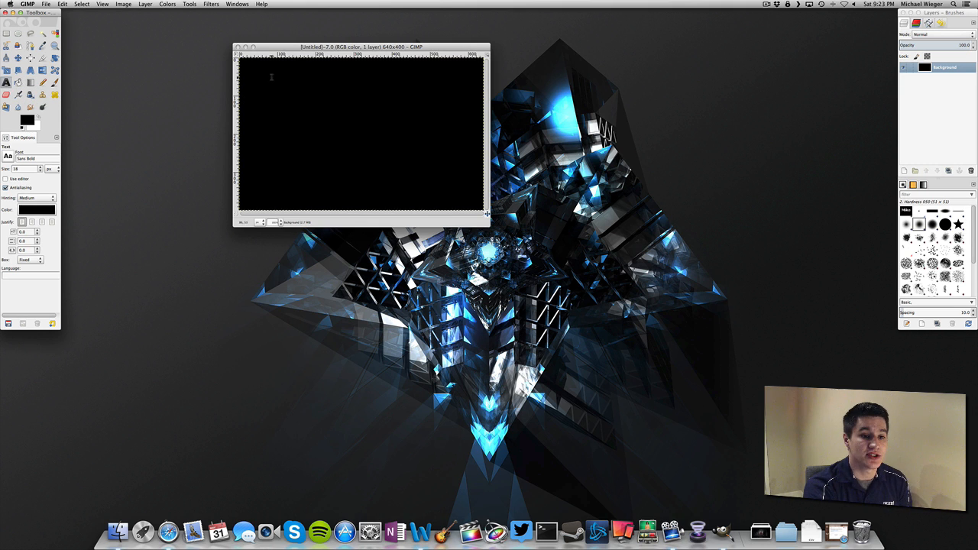
left_click_drag(257, 73, 460, 191)
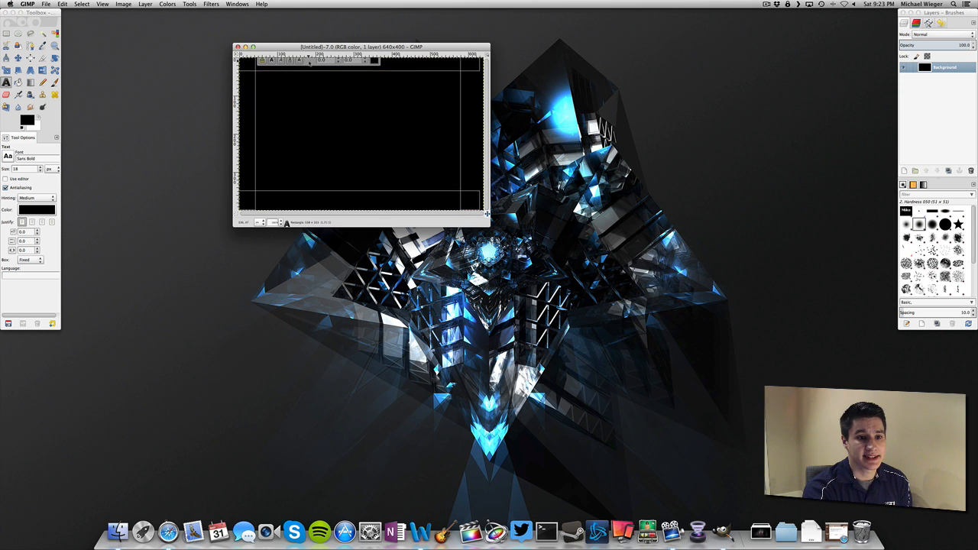
left_click_drag(488, 226, 554, 272)
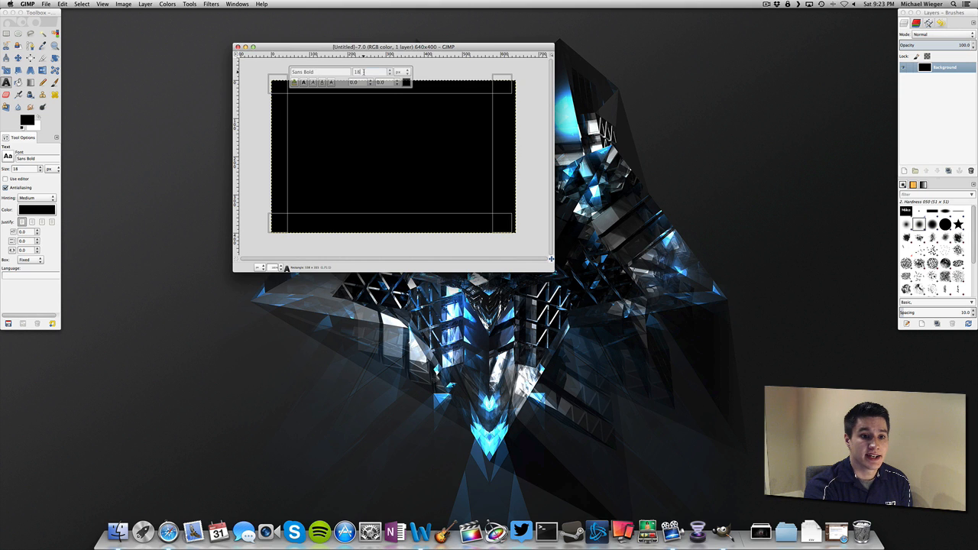
left_click_drag(365, 72, 345, 72)
type("1")
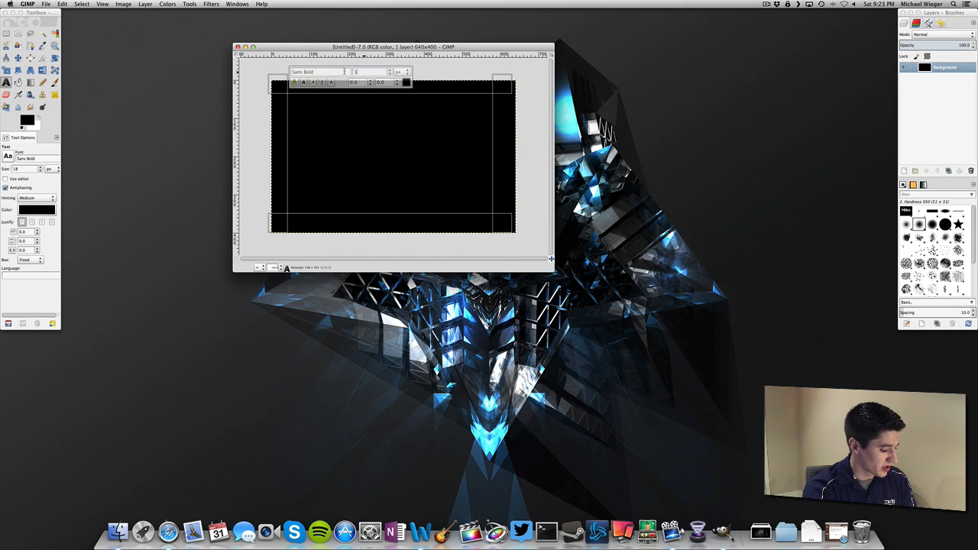
- Set the text color to white (ffffff) and enter the first name in the text box
left_click(406, 82)
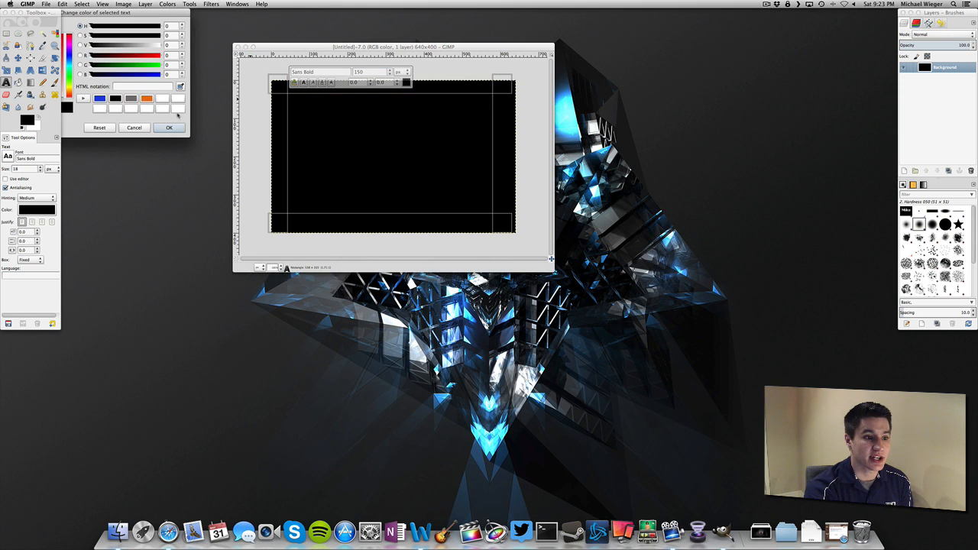
left_click(99, 109)
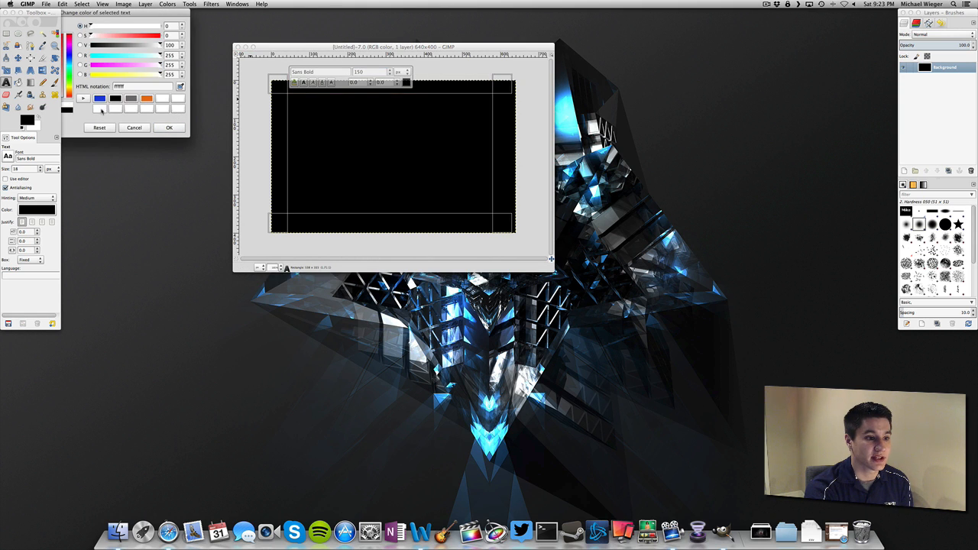
left_click_drag(83, 4, 126, 12)
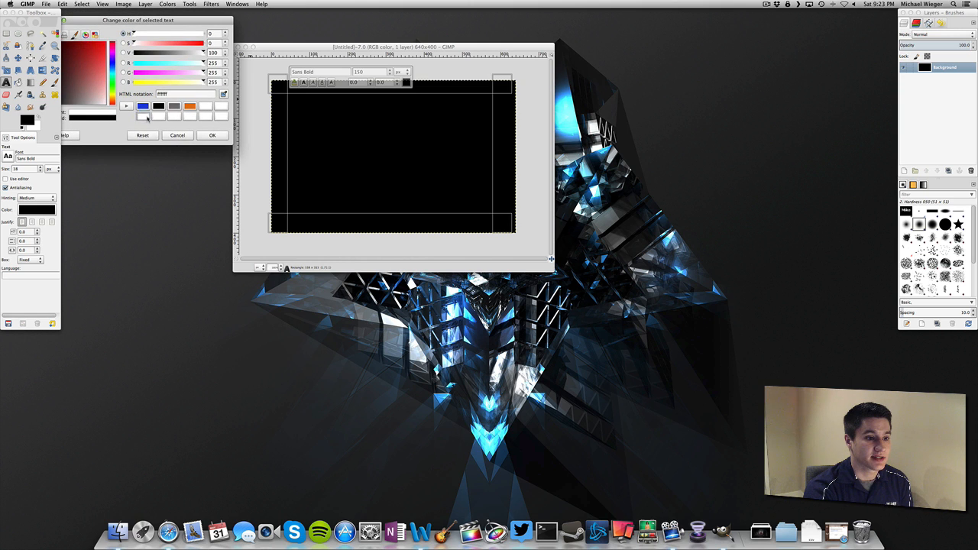
left_click(212, 136)
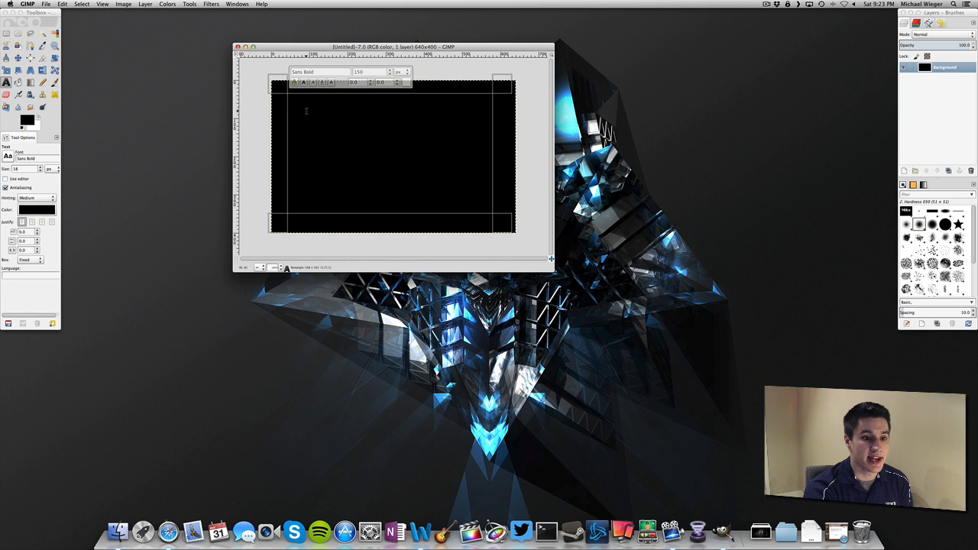
type("Mike")
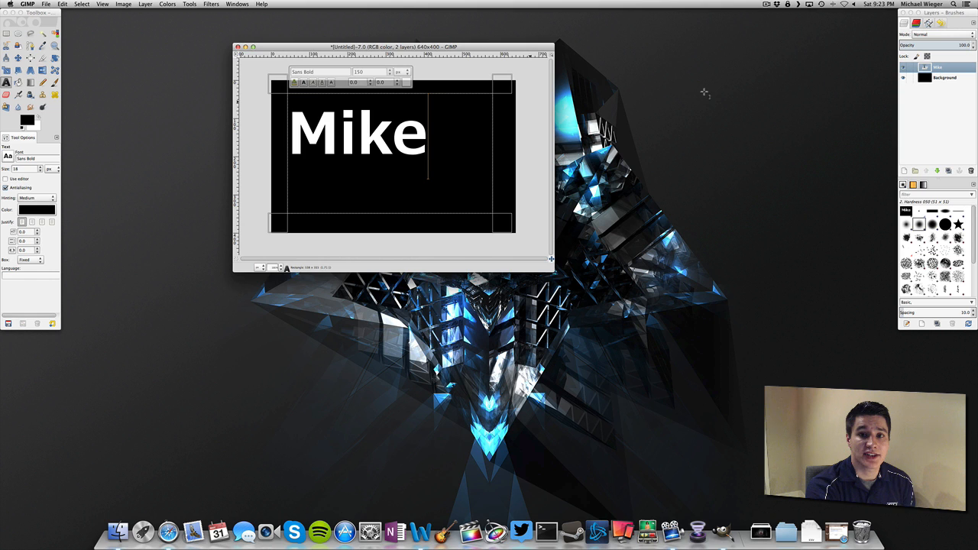
- Create a new layer from the visible image above the text layer
left_click(935, 87)
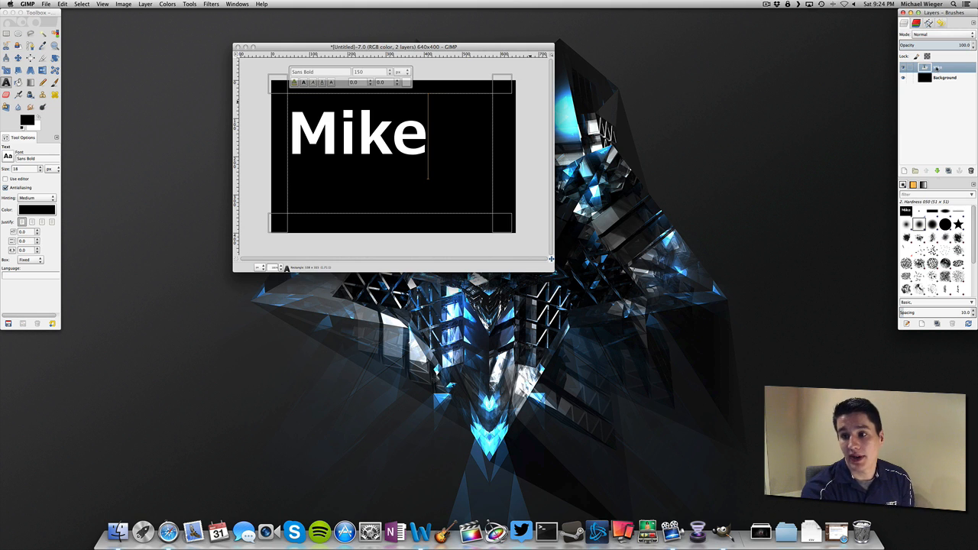
right_click(936, 72)
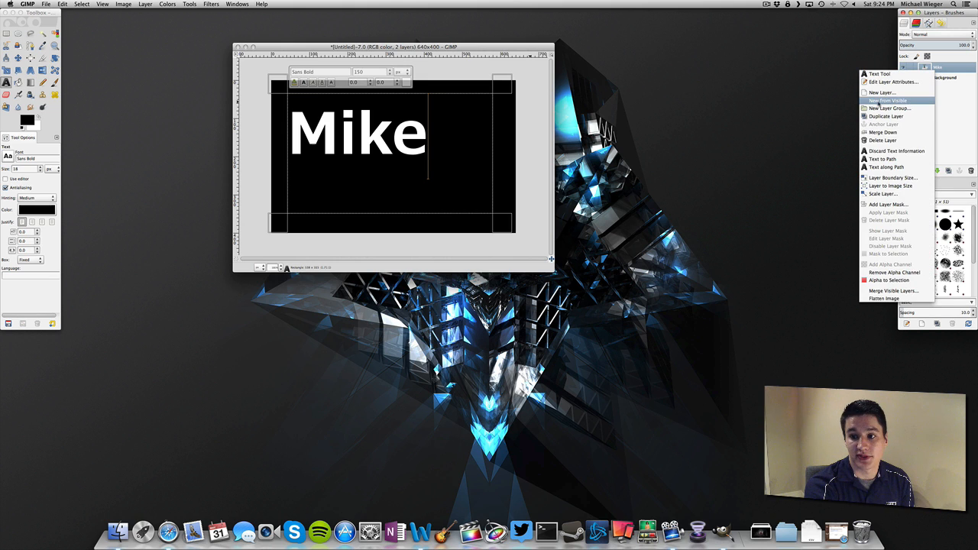
left_click(880, 101)
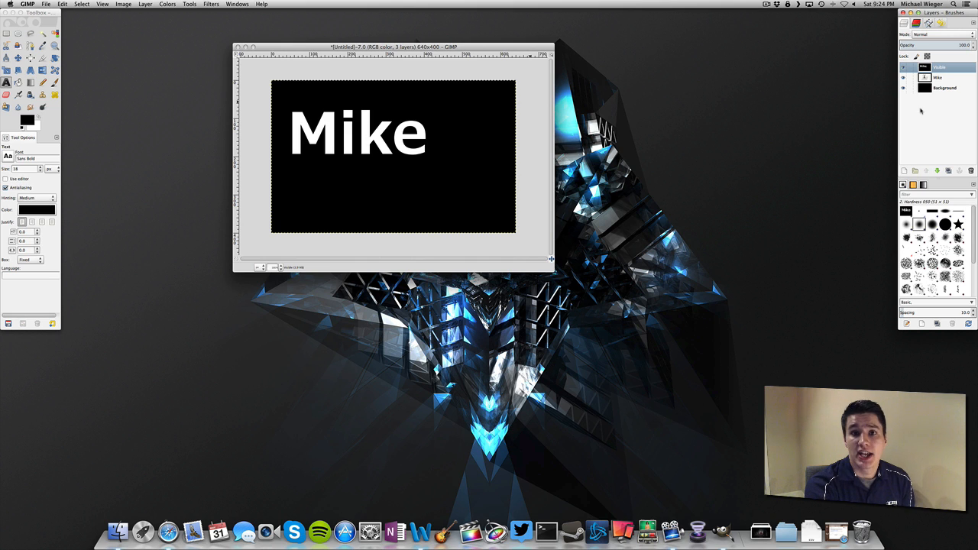
- Add a new 640 × 400 px layer filled with the foreground color above the Visible layer
left_click(904, 171)
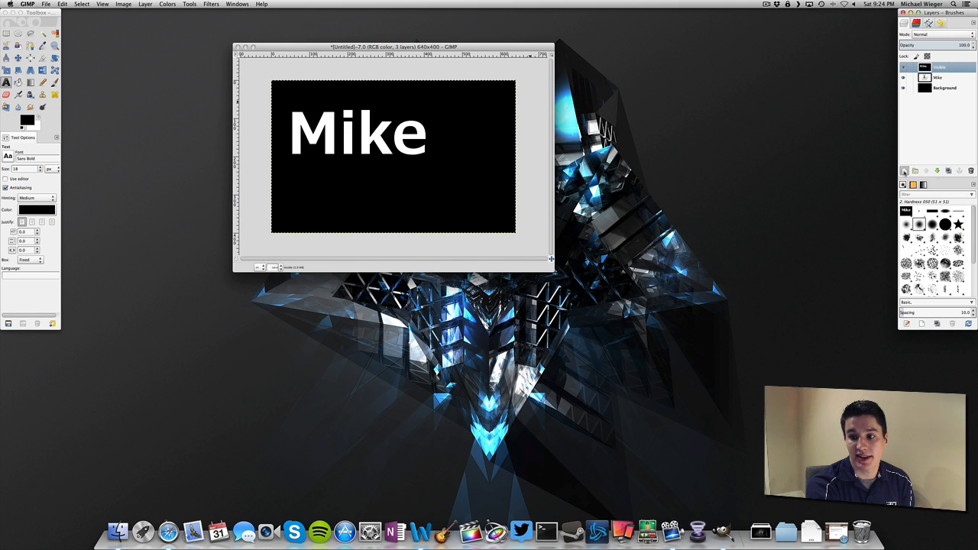
left_click(146, 5)
left_click(144, 5)
left_click_drag(90, 17, 193, 21)
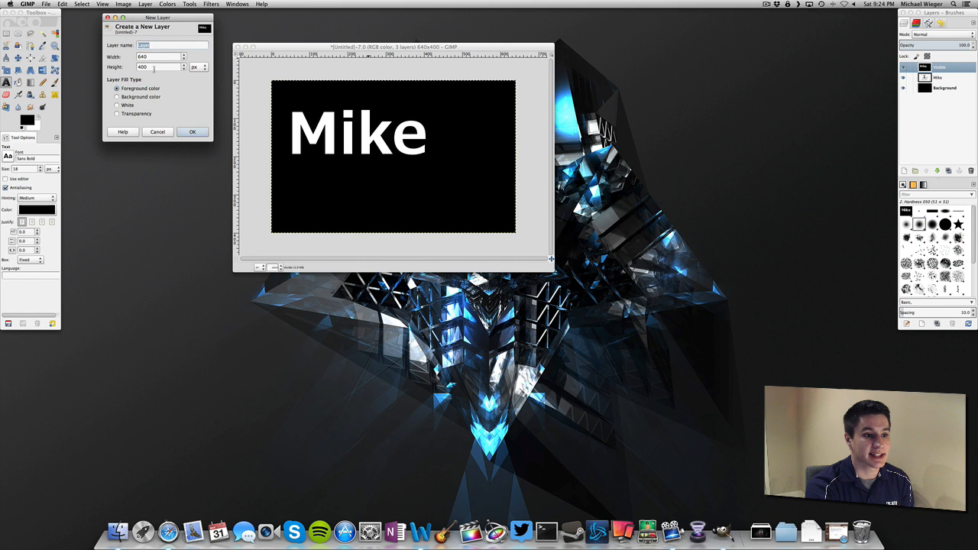
left_click(194, 132)
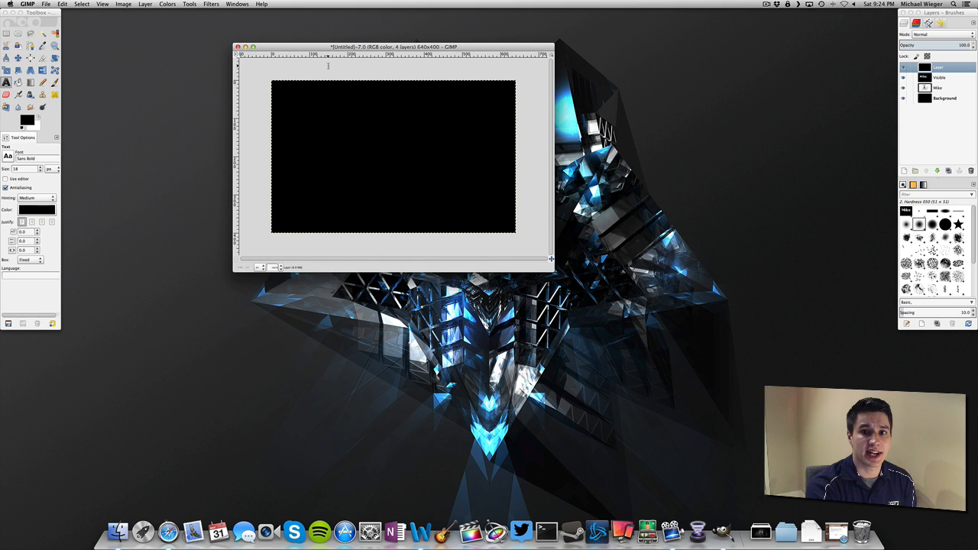
- Render Plasma clouds on the new top layer with random seed 0 and turbulence 1.0
left_click(210, 5)
mouse_move(236, 122)
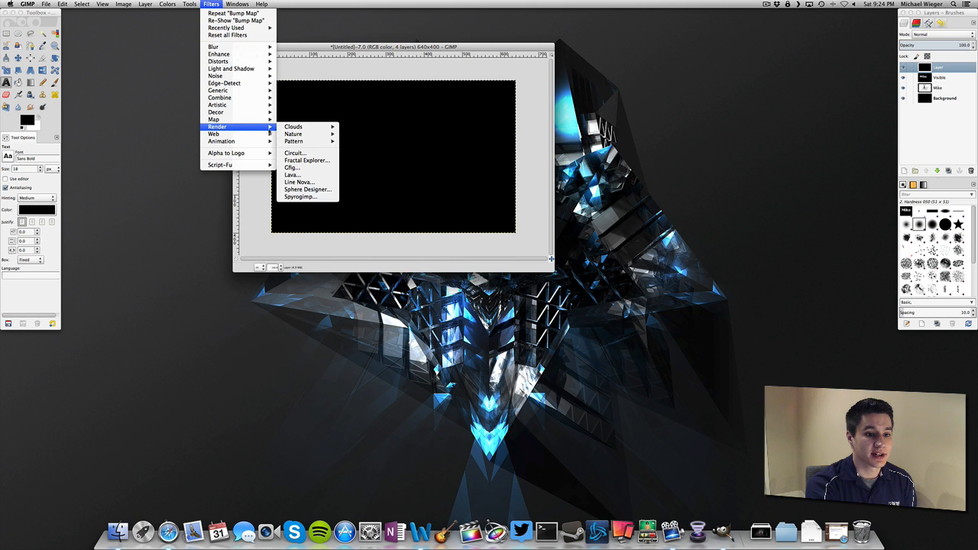
mouse_move(297, 128)
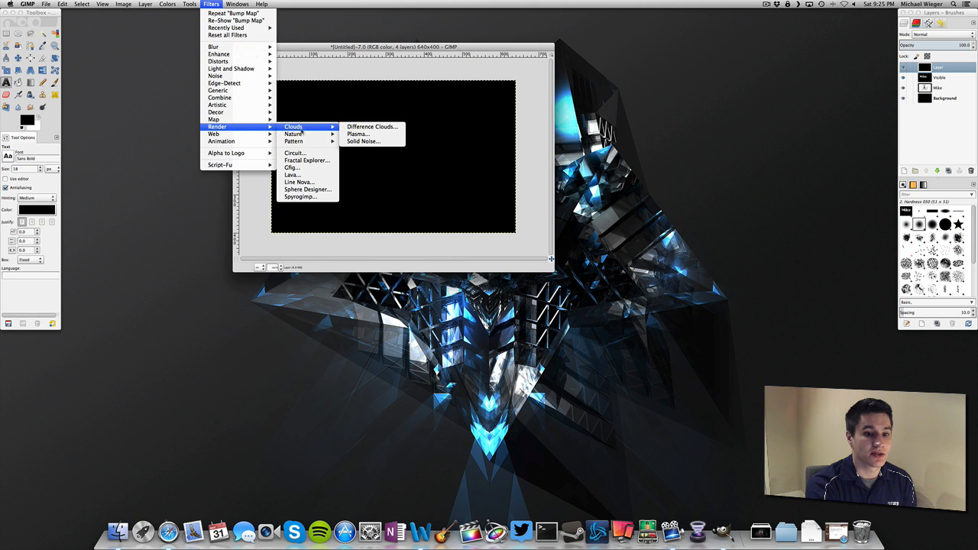
left_click(357, 135)
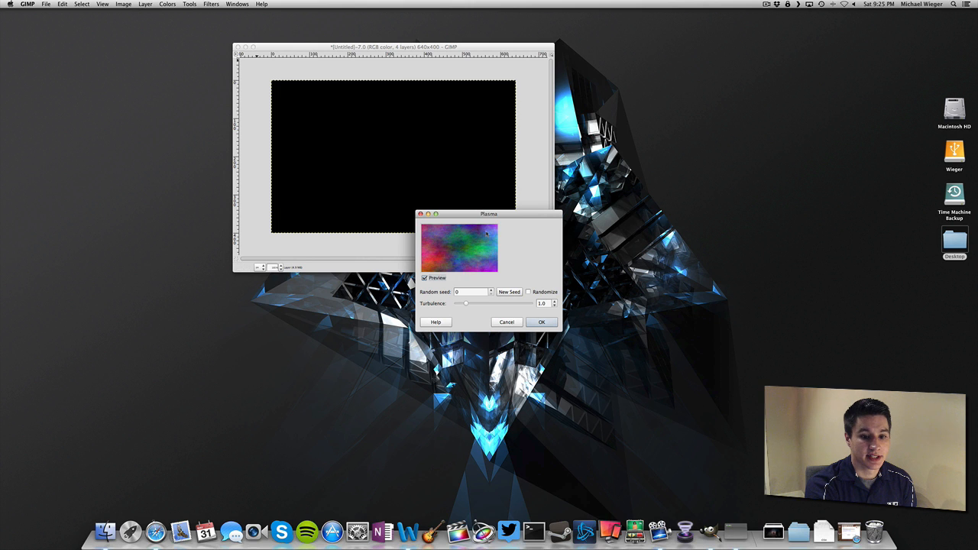
left_click(541, 321)
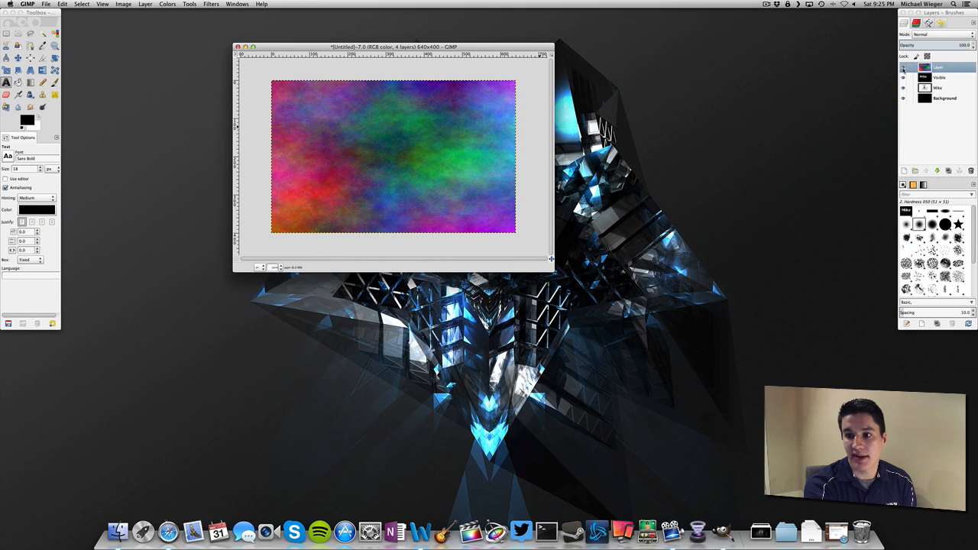
- Hide the plasma layer and apply a Gaussian Blur with a 5.0 px horizontal and vertical radius to the Visible layer
left_click(904, 68)
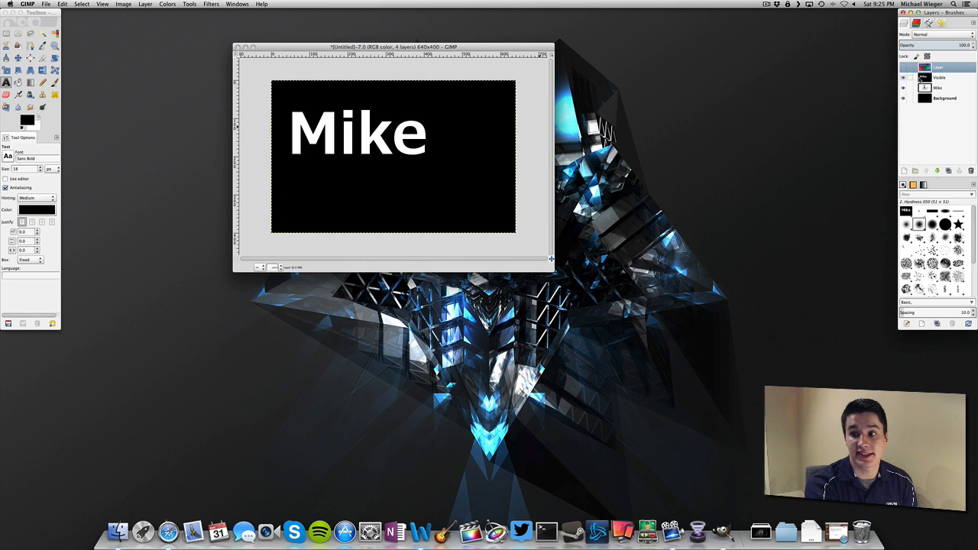
left_click(934, 78)
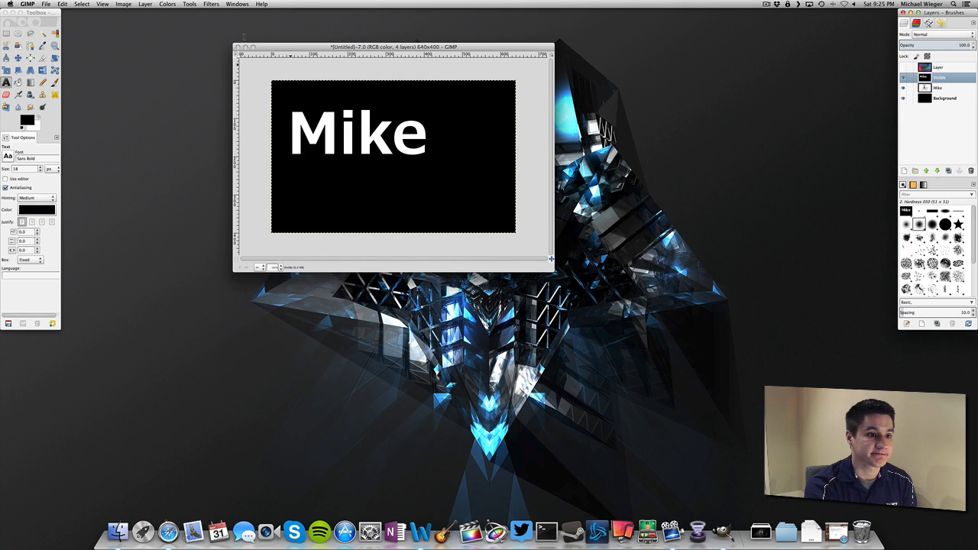
left_click(211, 4)
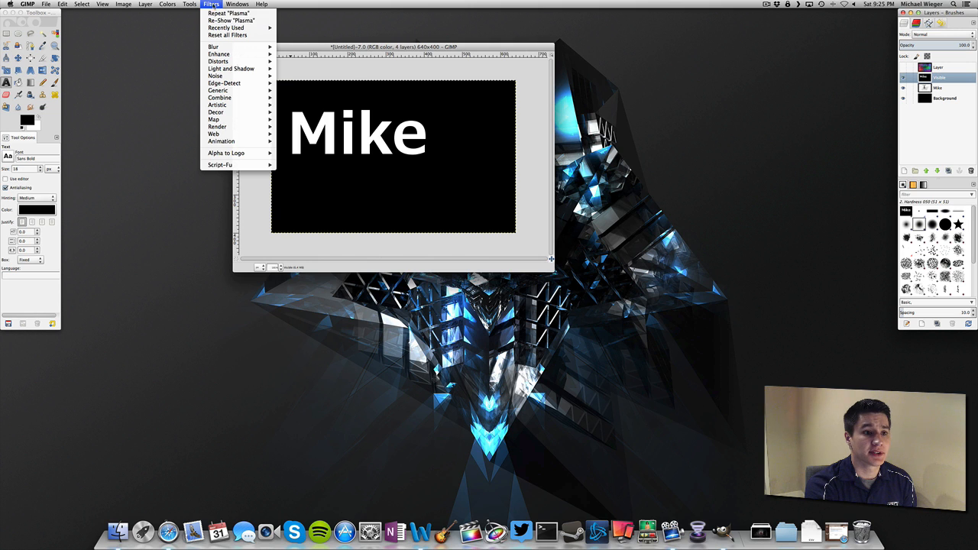
mouse_move(234, 49)
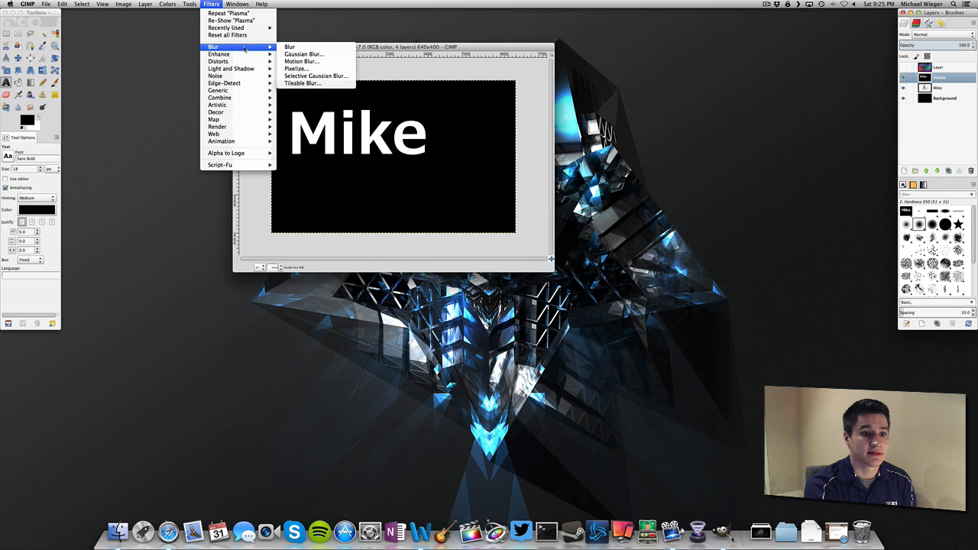
left_click(302, 54)
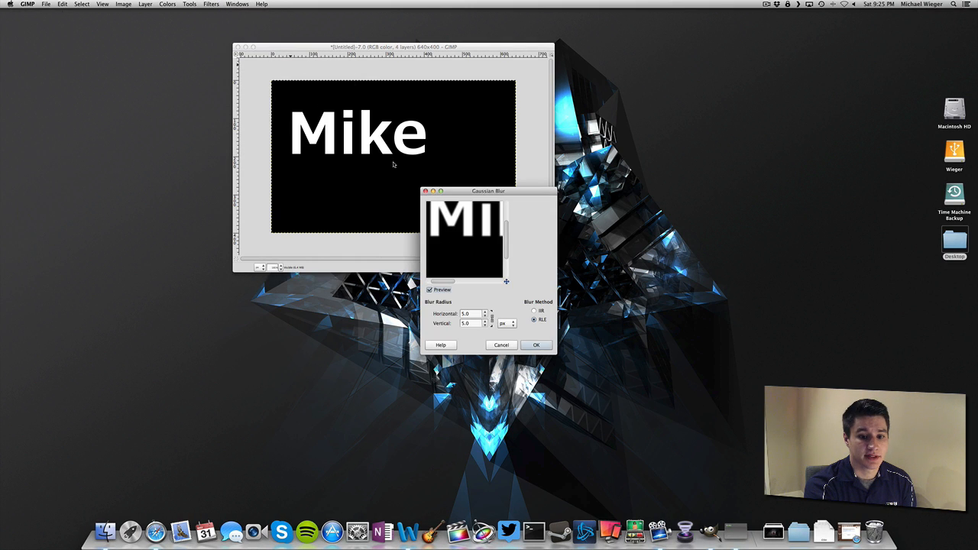
left_click(536, 346)
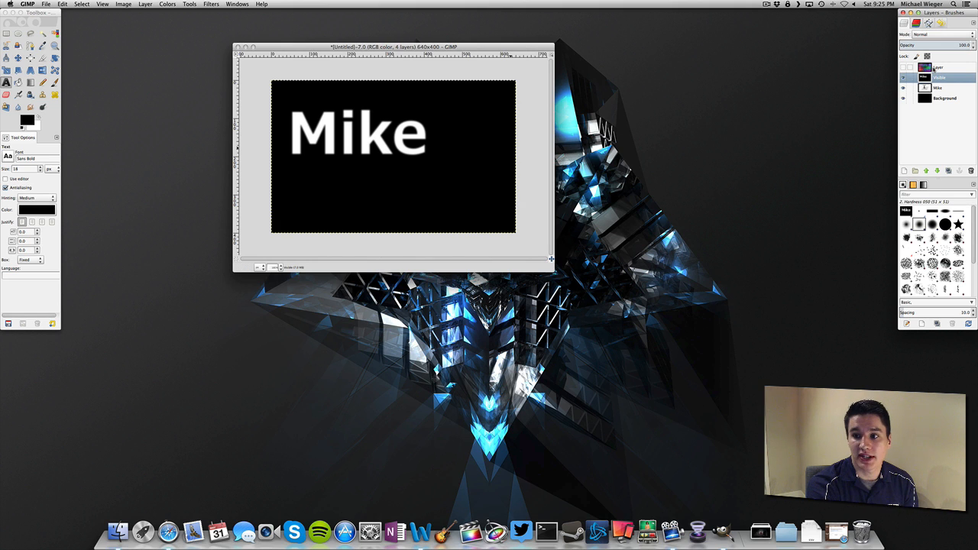
- Show the plasma layer again and apply a Linear Bump Map to it, using the blurred Visible layer as the map with depth 6
left_click(925, 69)
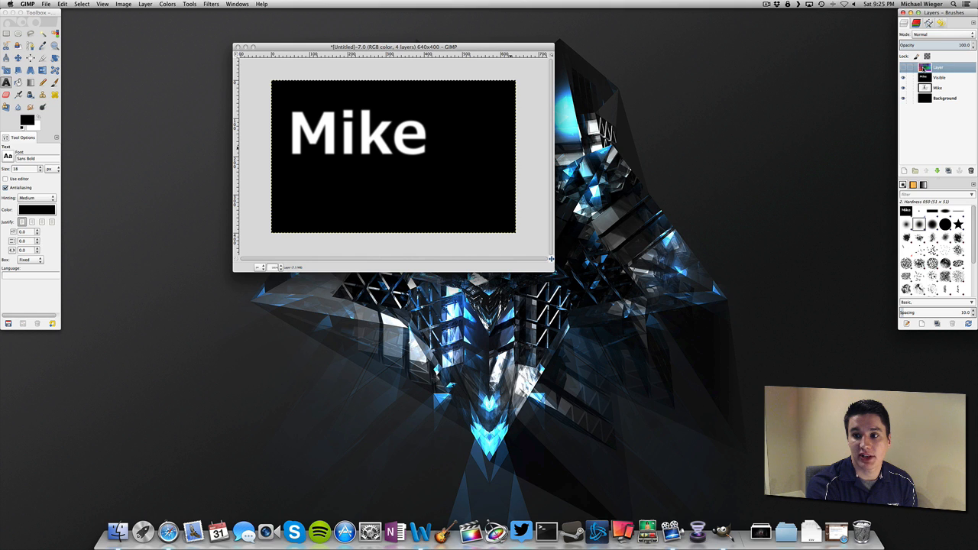
left_click(903, 69)
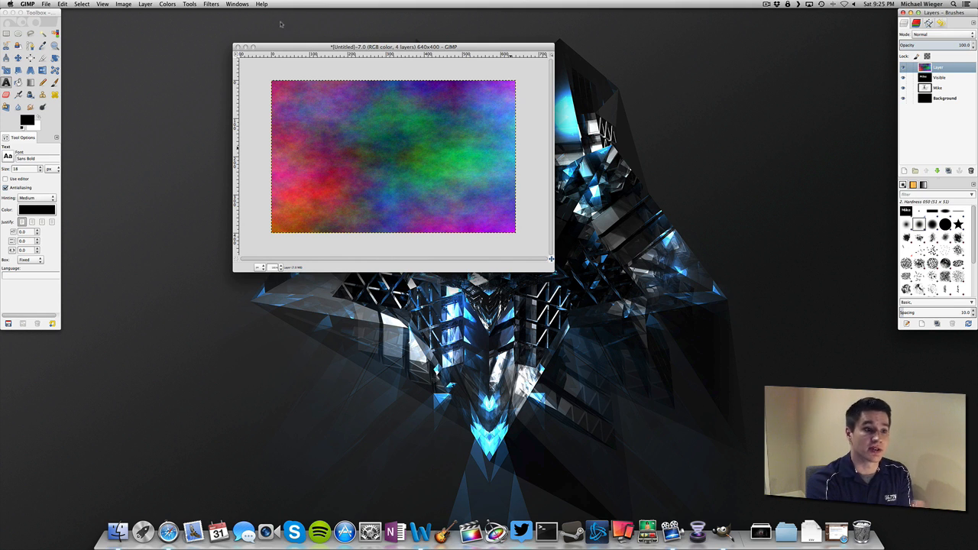
left_click(214, 5)
mouse_move(215, 105)
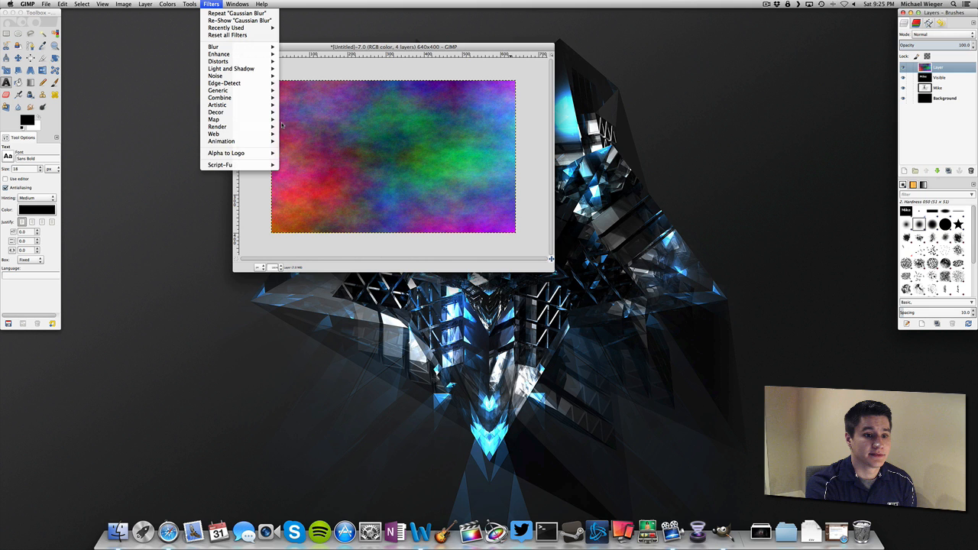
left_click(296, 120)
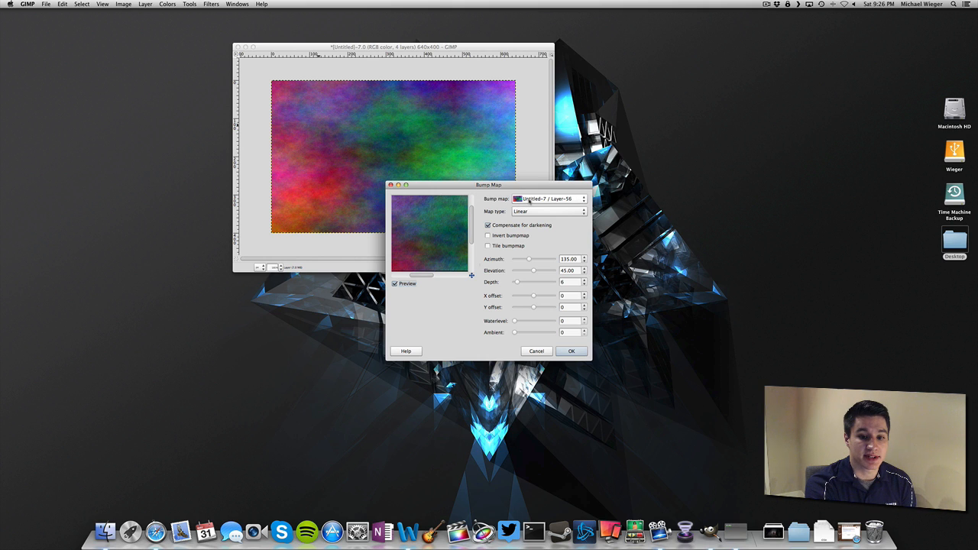
left_click(529, 200)
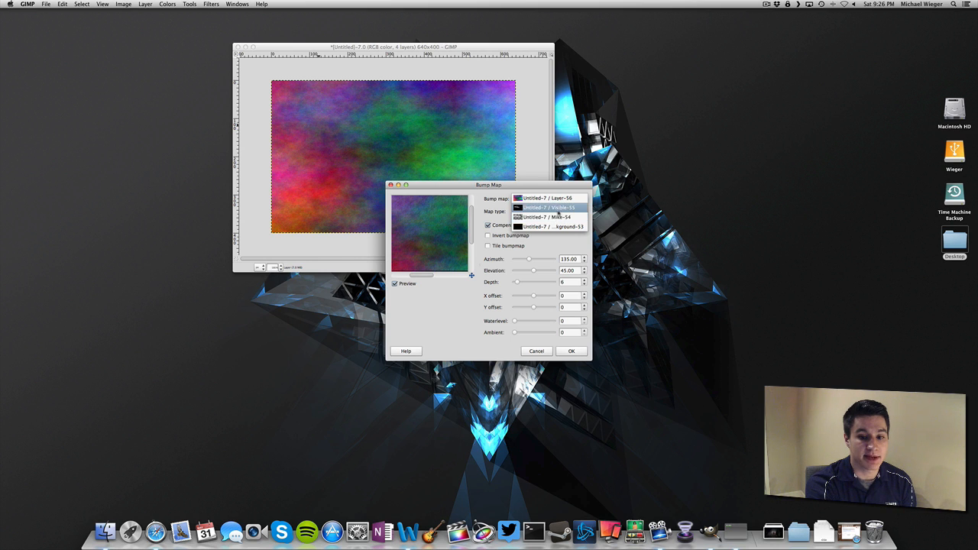
left_click(557, 208)
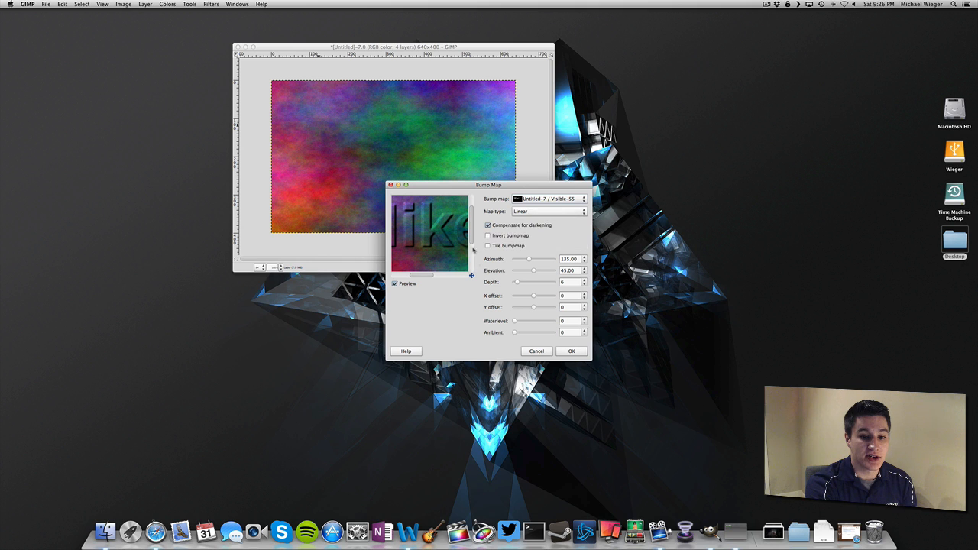
left_click_drag(428, 276, 425, 277)
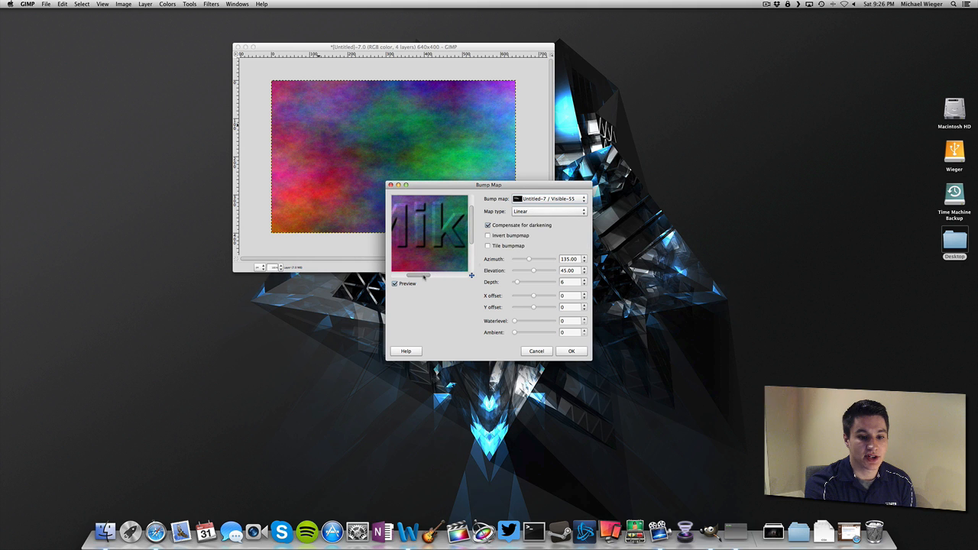
left_click(571, 352)
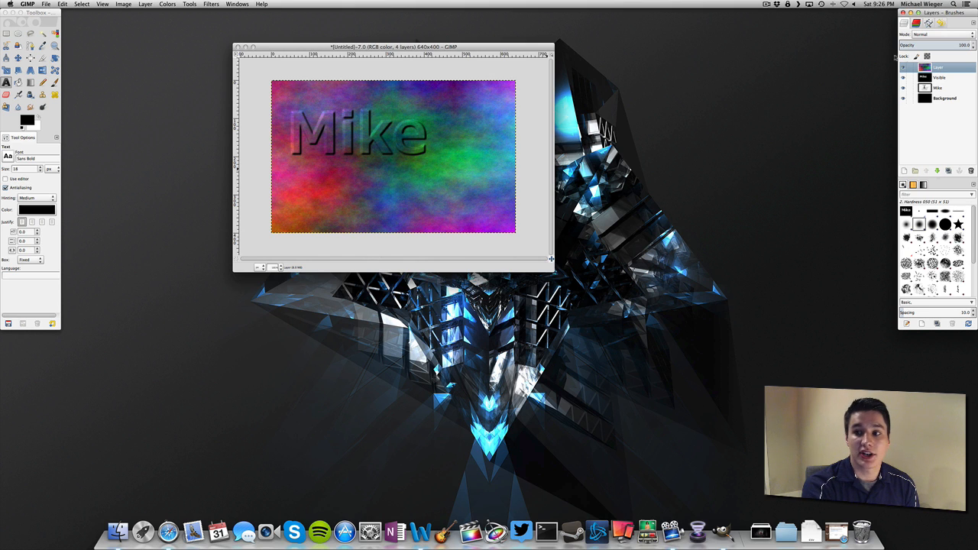
- Add a layer mask to the plasma layer, initialized to White (full opacity)
right_click(938, 70)
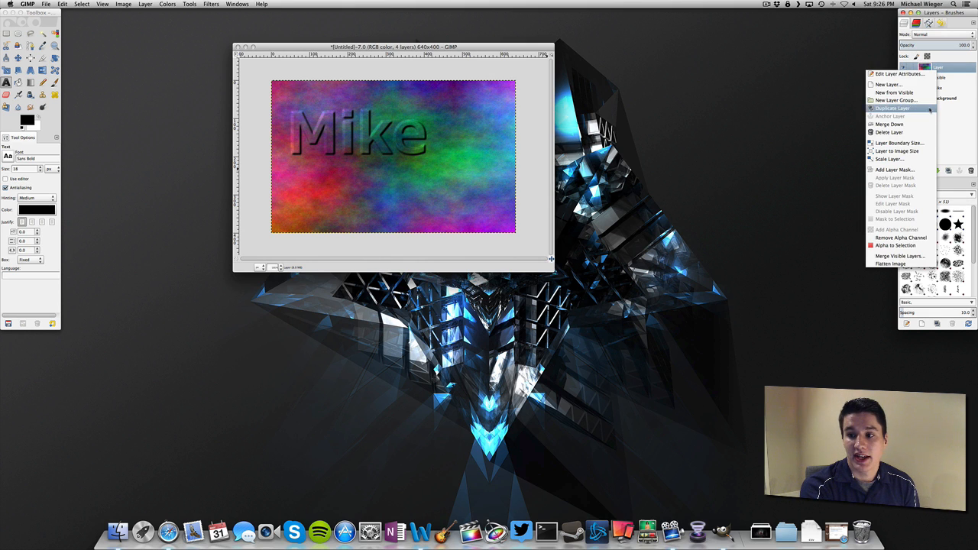
left_click(906, 174)
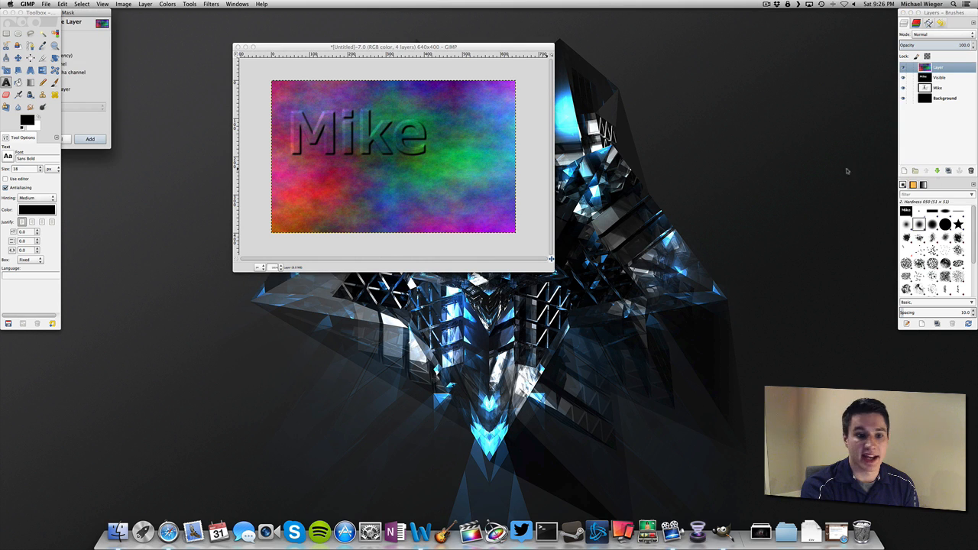
left_click_drag(120, 15, 171, 16)
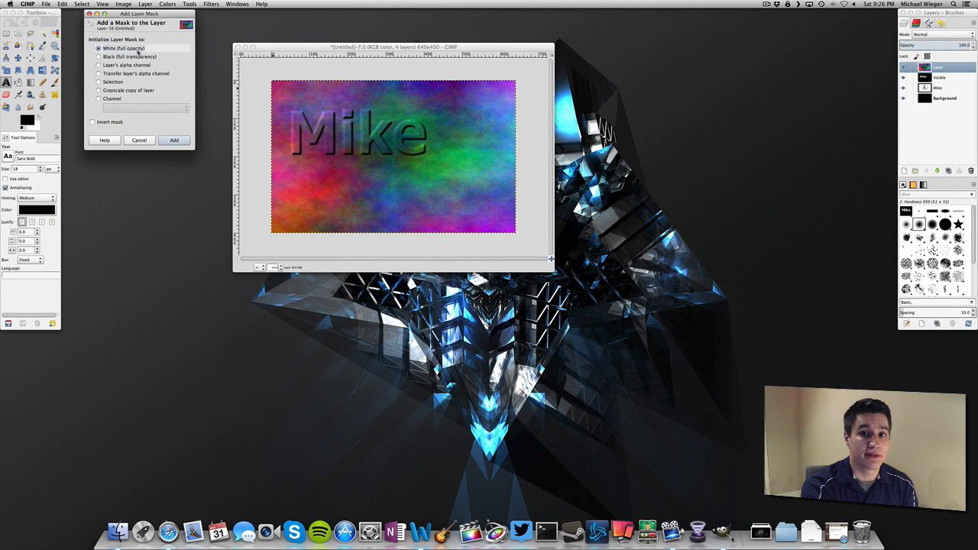
left_click(174, 139)
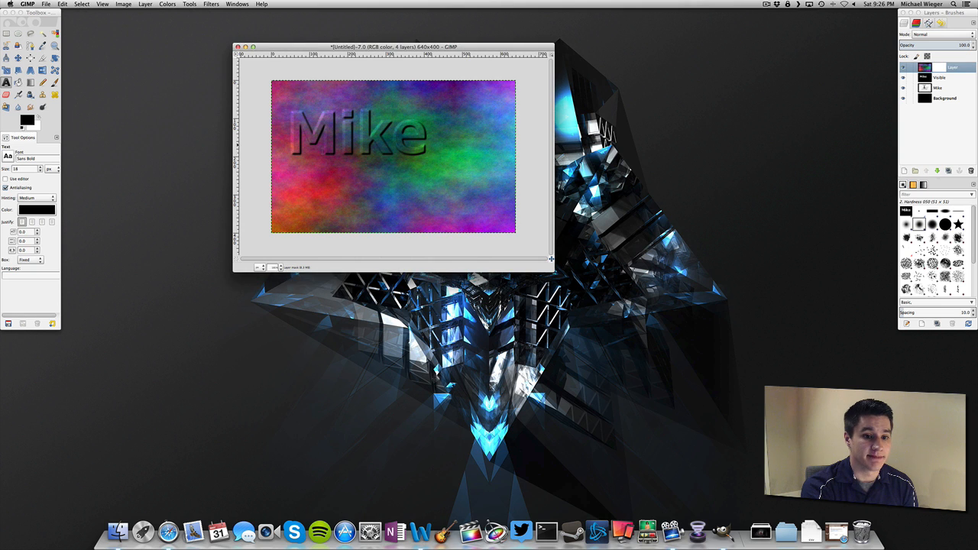
left_click(955, 74)
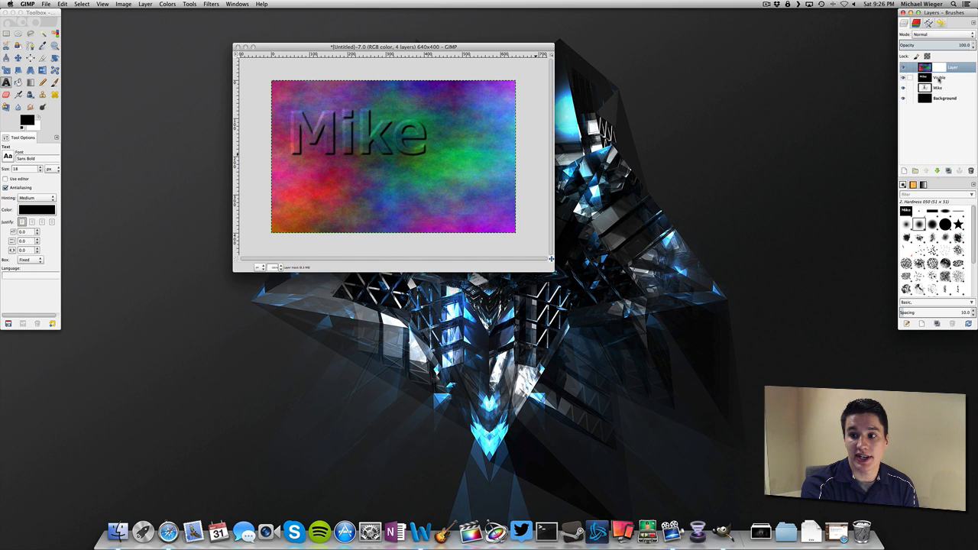
- Copy the Visible layer's content, paste it into the plasma layer's mask and anchor the floating selection
left_click(942, 81)
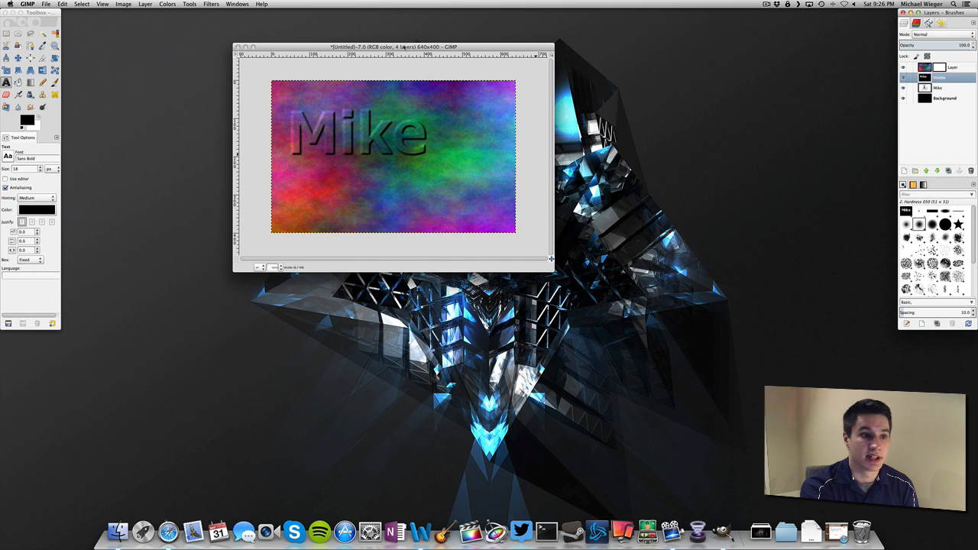
left_click(62, 4)
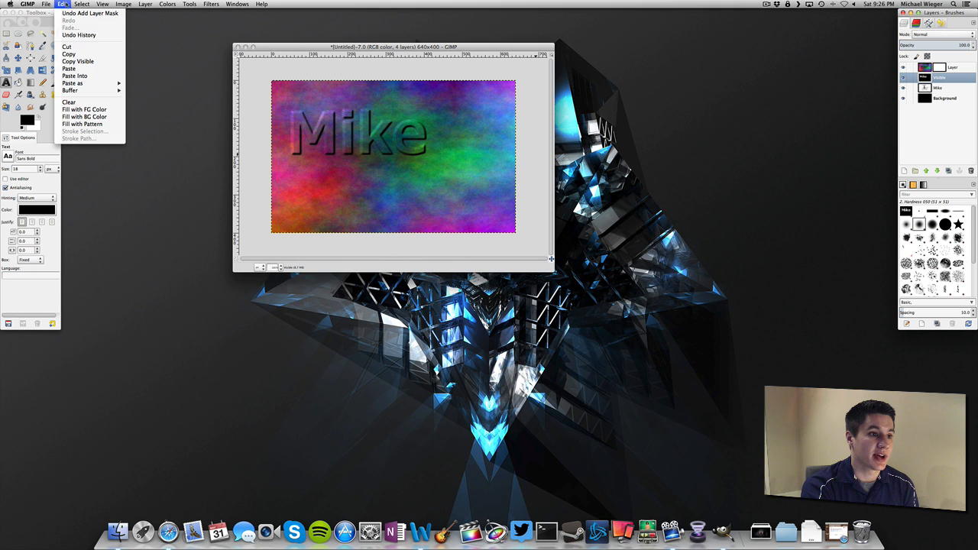
left_click(70, 55)
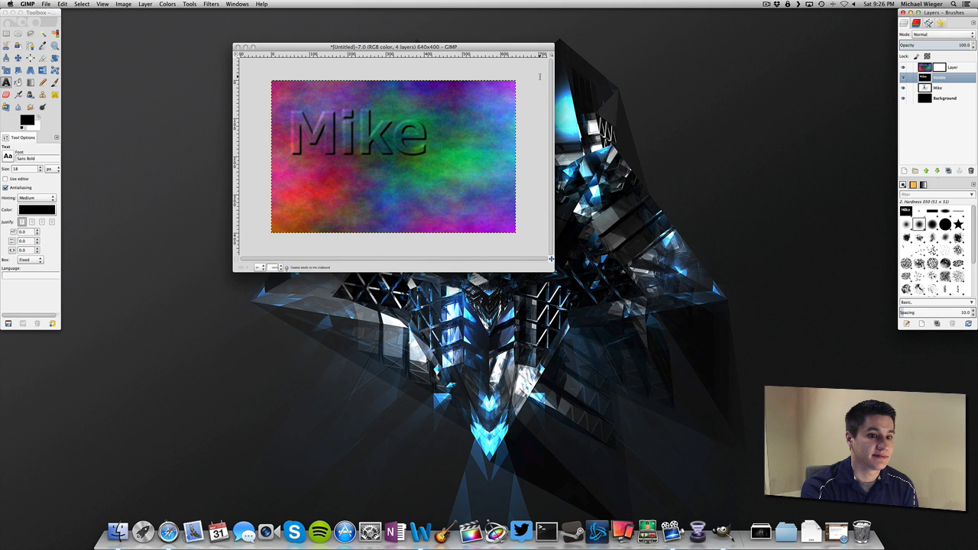
left_click(952, 69)
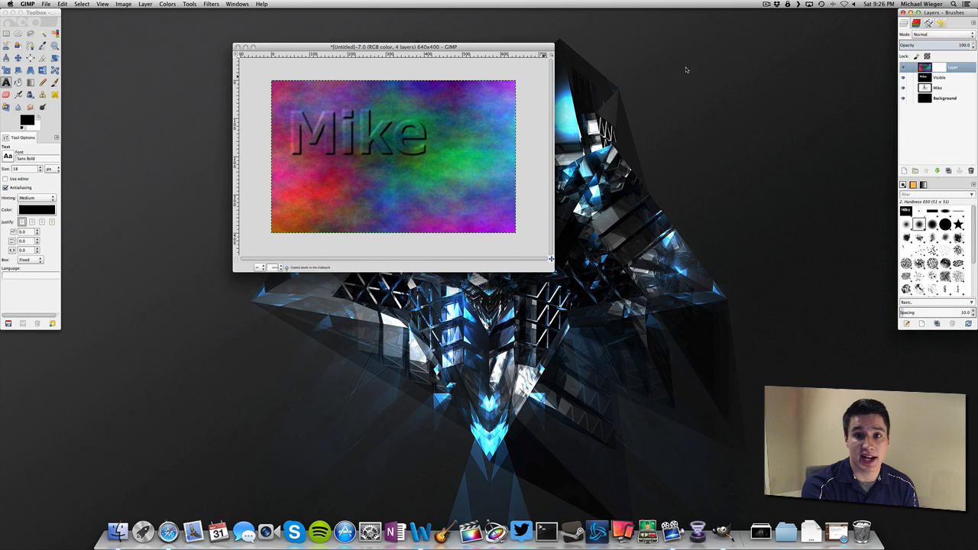
left_click(60, 4)
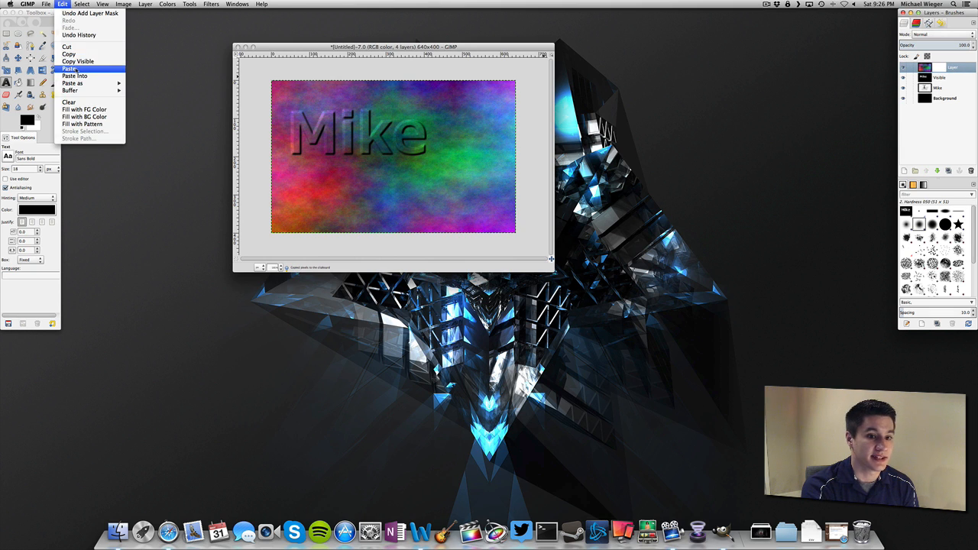
left_click(74, 68)
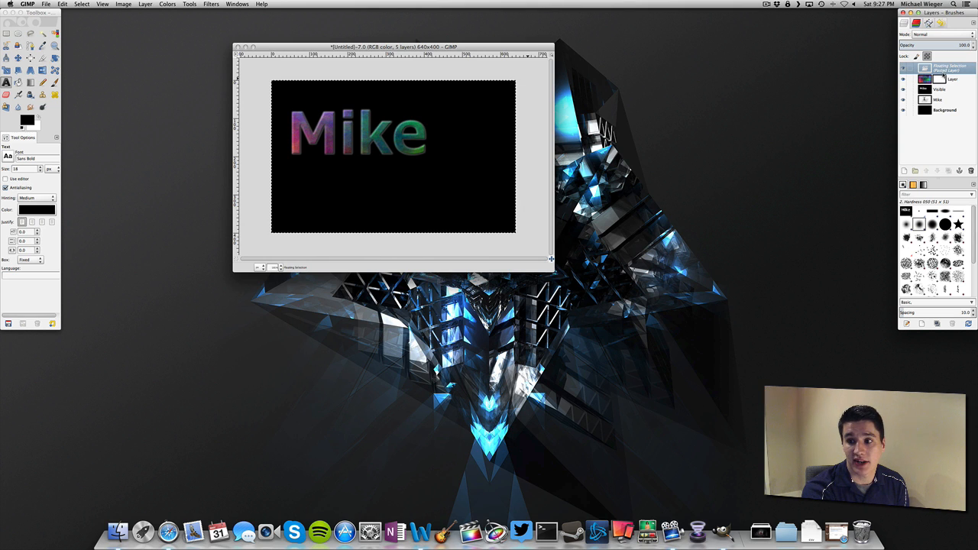
right_click(938, 69)
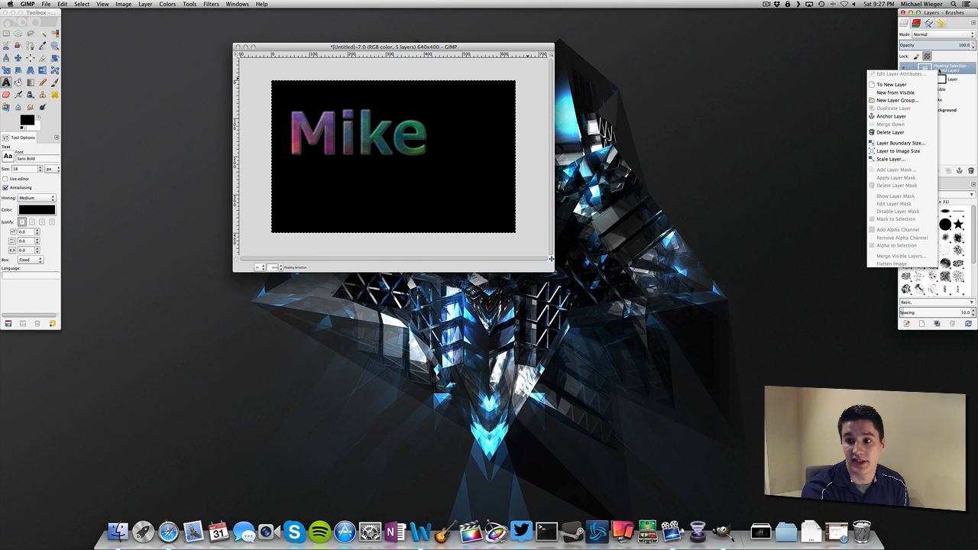
left_click(902, 117)
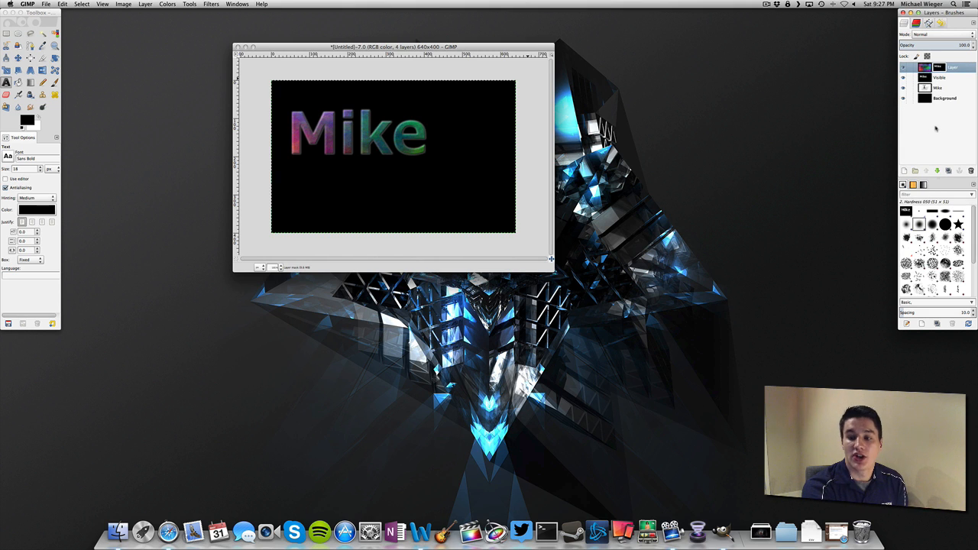
- Add a new 640 × 400 px layer filled with the foreground color directly above the Visible layer
left_click(938, 79)
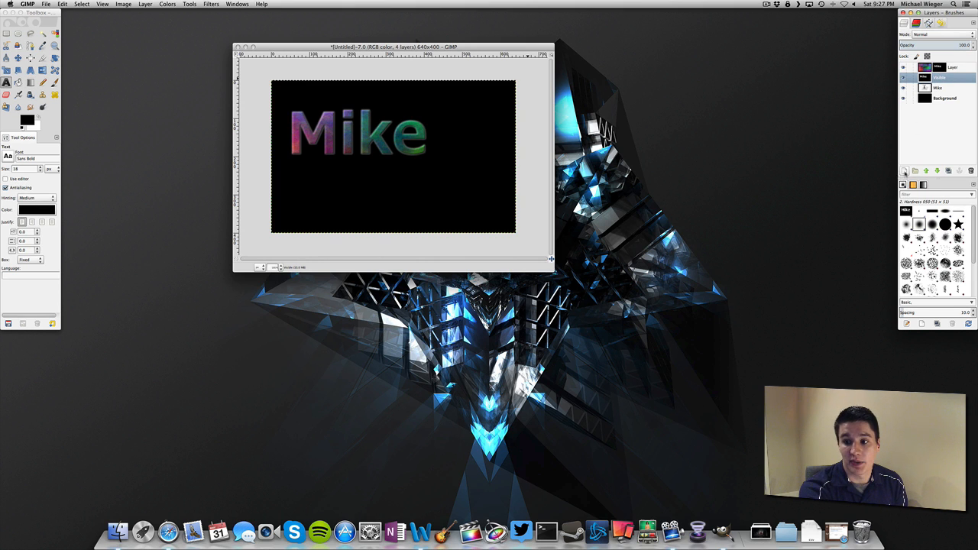
left_click(904, 171)
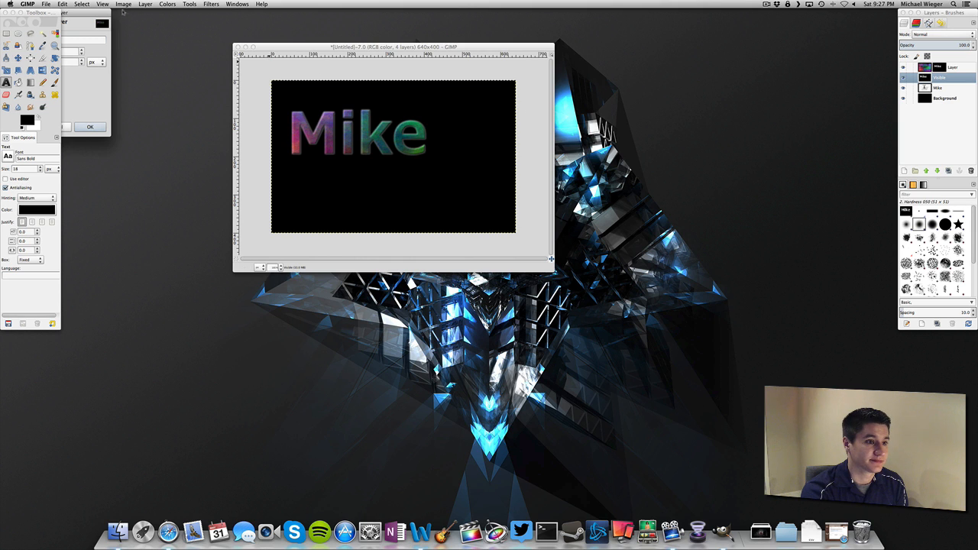
left_click_drag(92, 14, 185, 42)
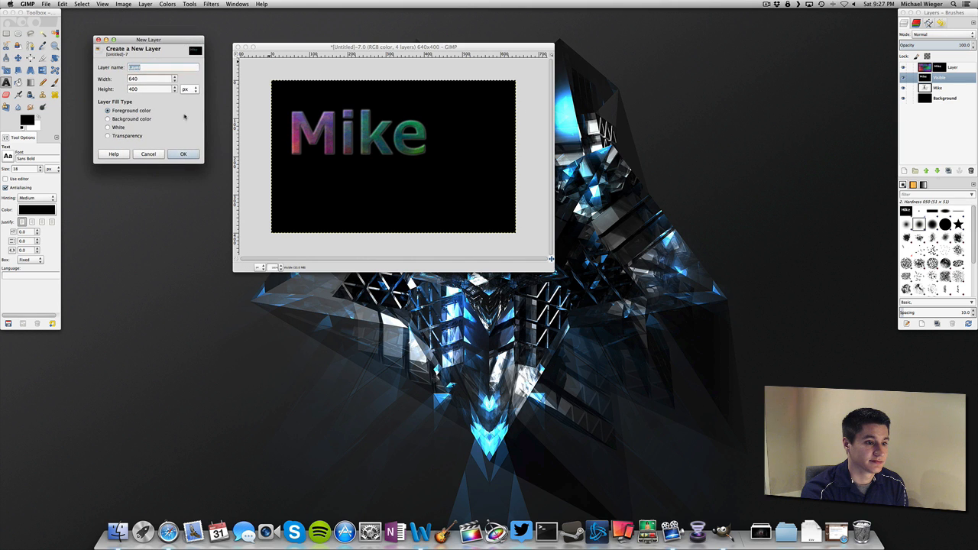
left_click(185, 155)
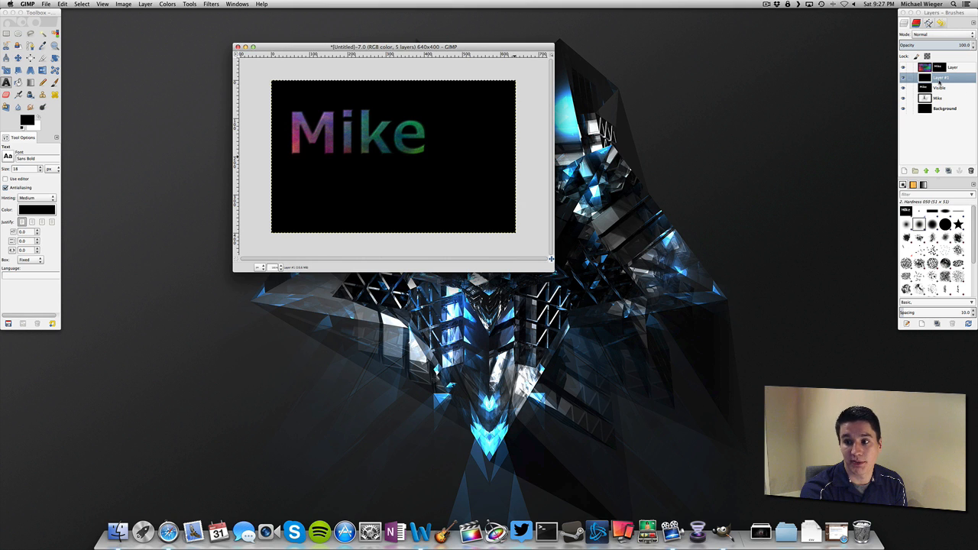
- Set the foreground color to yellow (f4e60a) and fill the new layer below the plasma layer with it using Bucket Fill
left_click(28, 121)
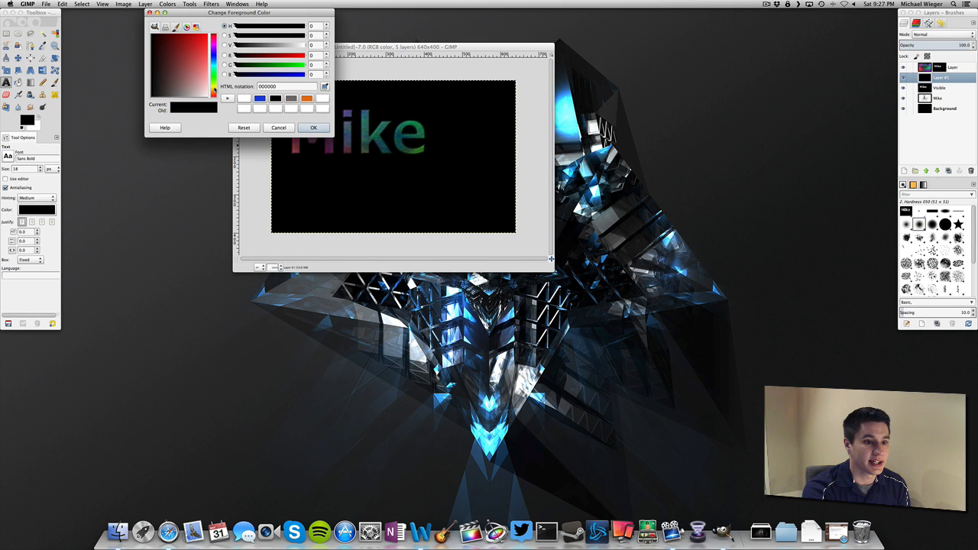
left_click_drag(214, 92, 214, 82)
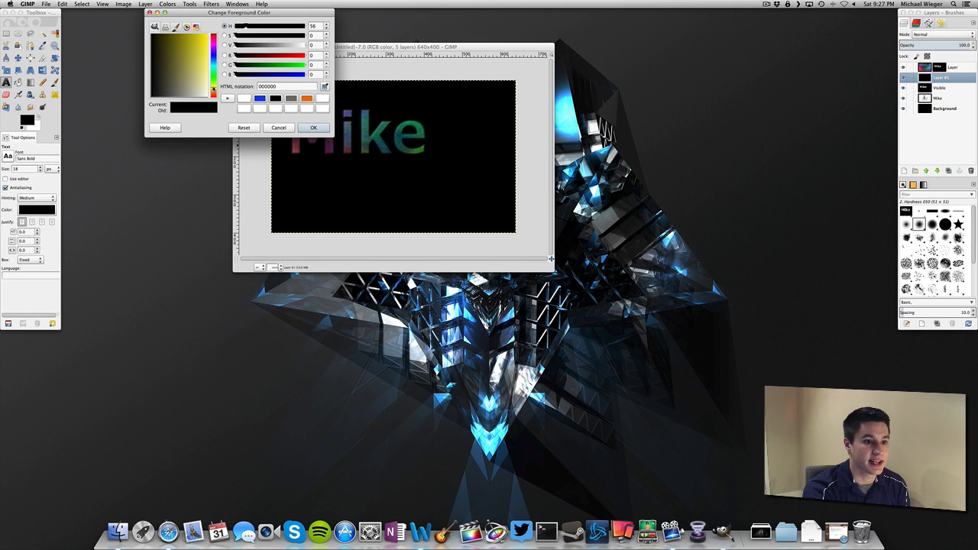
left_click(205, 37)
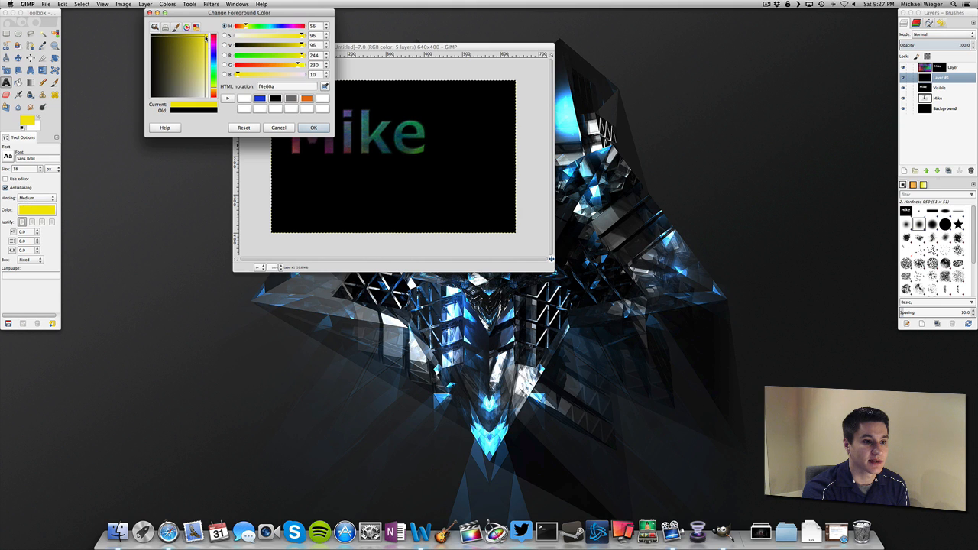
left_click(314, 127)
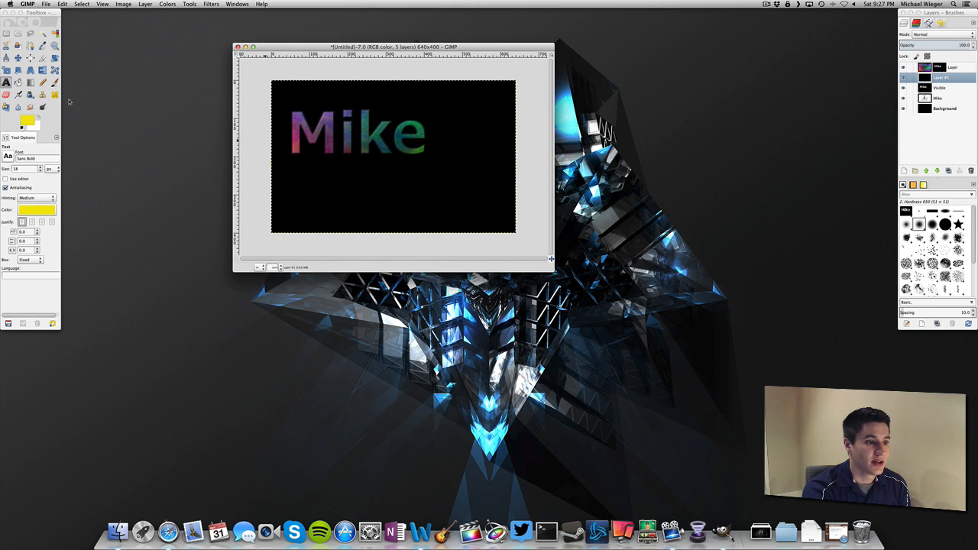
left_click(18, 84)
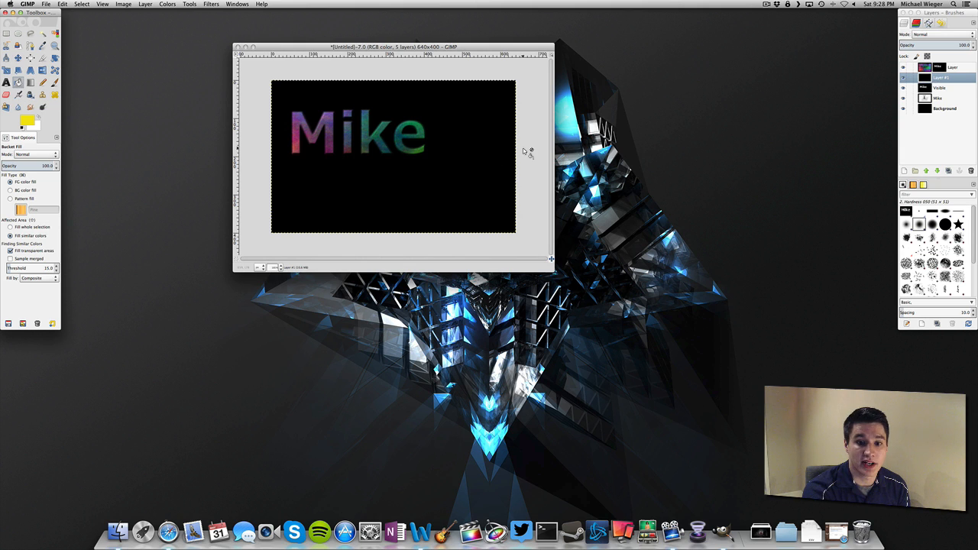
left_click(454, 158)
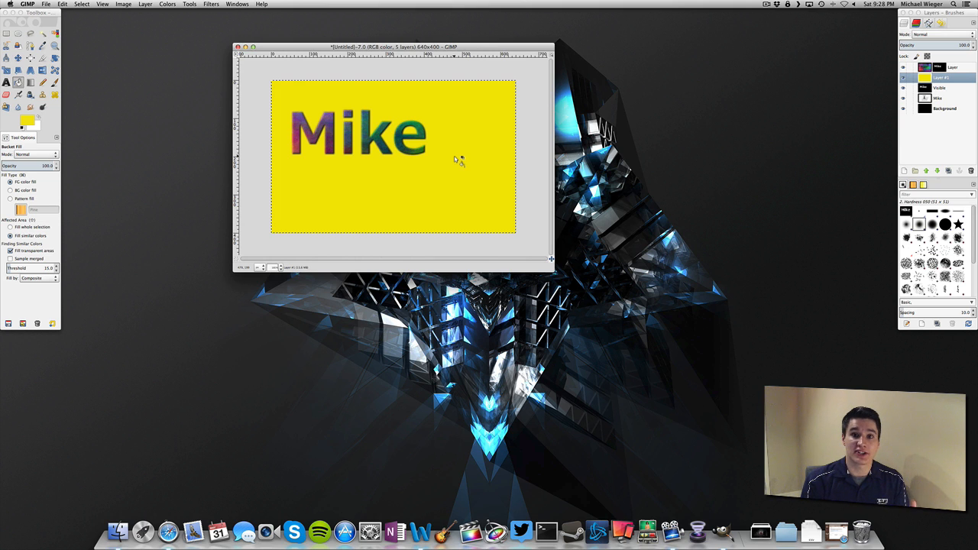
left_click(45, 4)
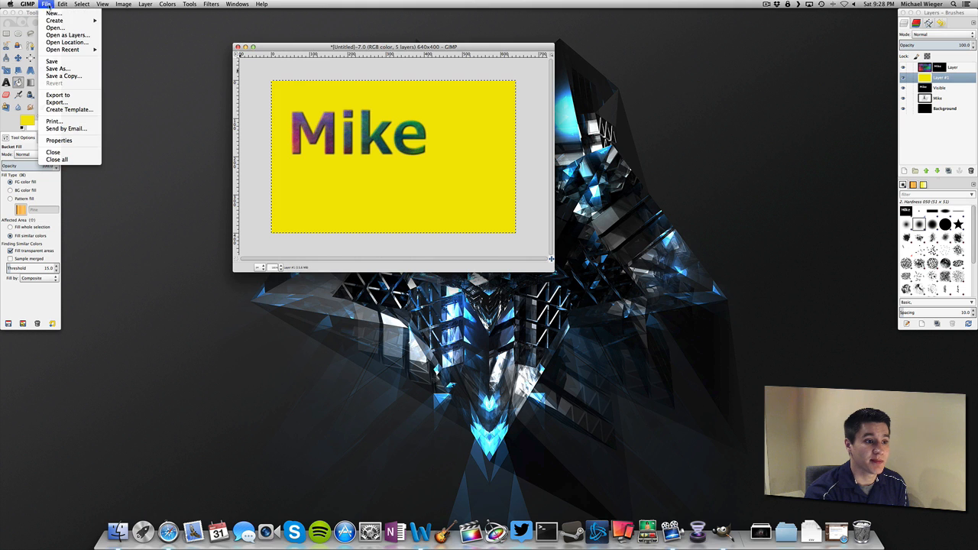
left_click(77, 103)
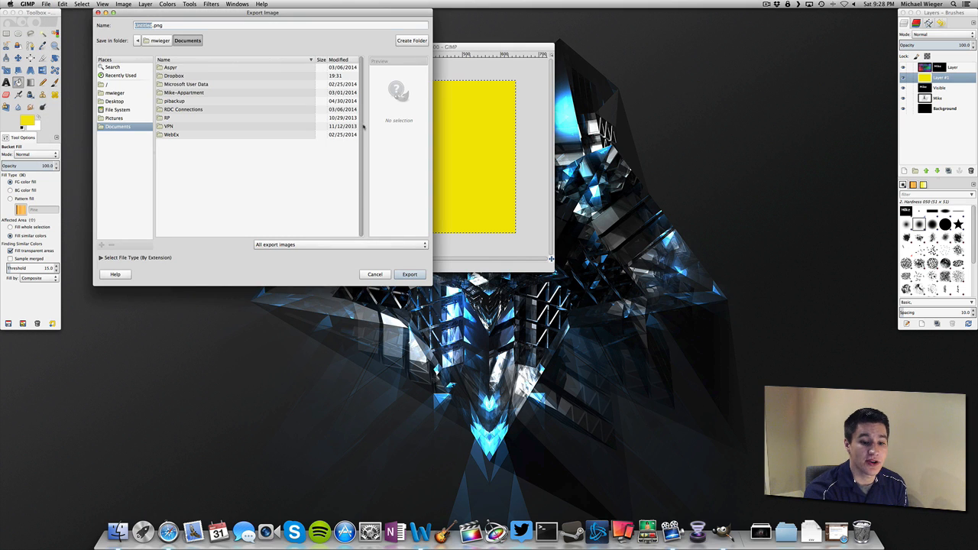
left_click(374, 274)
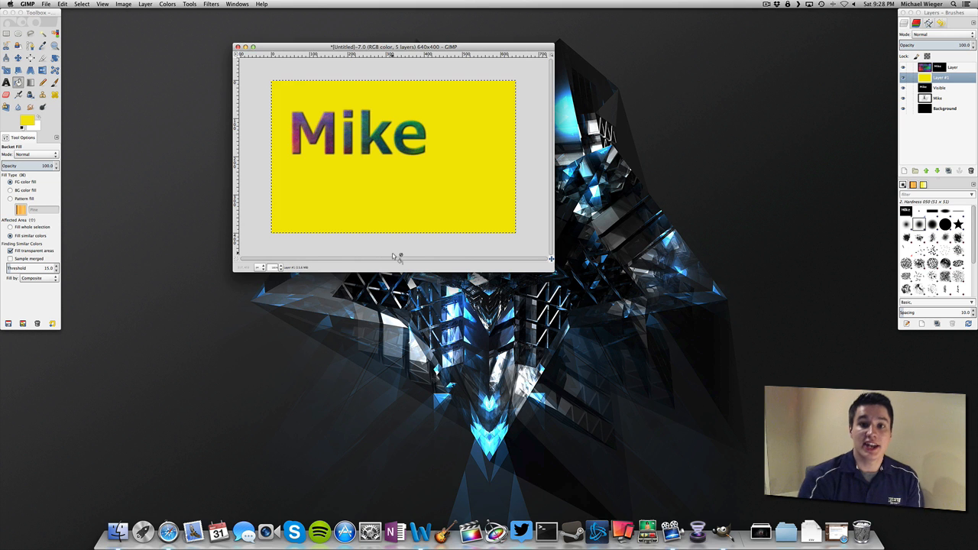